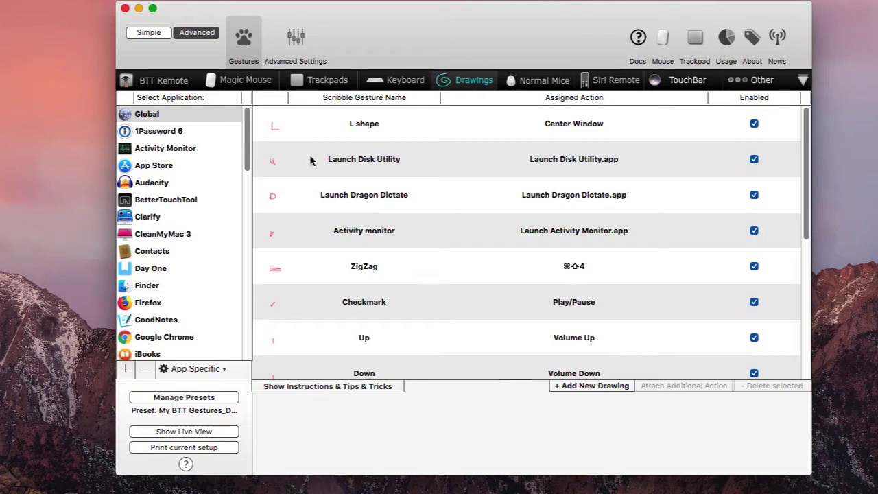
# Step: Show the global Trackpads gesture list and select the 1 Finger Tap Left Side Middle entry
pyautogui.click(314, 81)
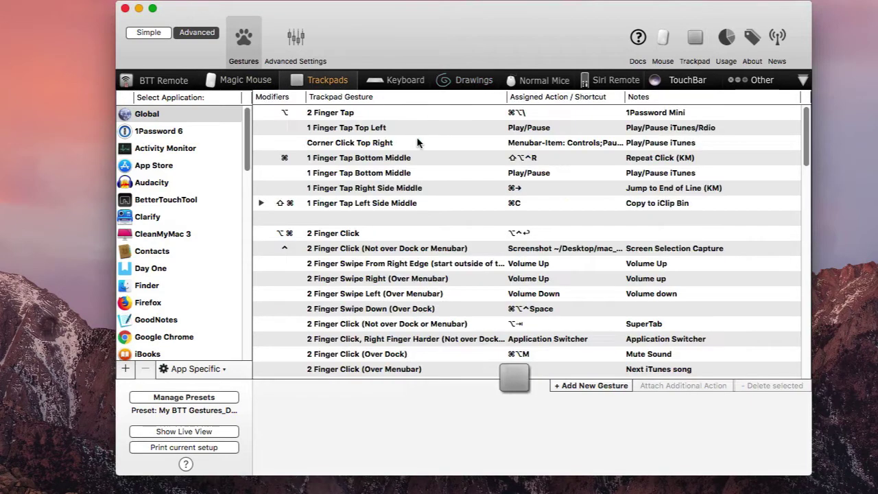
pyautogui.scroll(-6, 480, 170)
pyautogui.scroll(5, 481, 177)
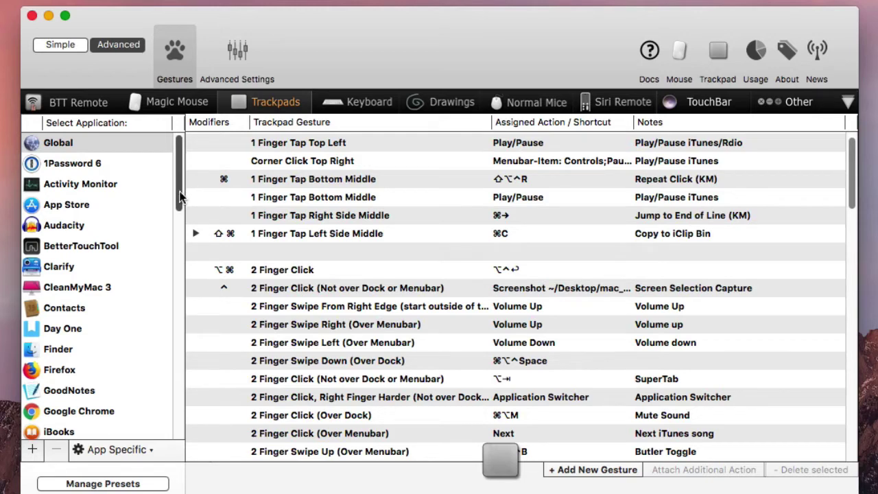
pyautogui.moveTo(179, 198)
pyautogui.mouseDown()
pyautogui.moveTo(182, 274)
pyautogui.moveTo(187, 195)
pyautogui.mouseUp()
pyautogui.click(435, 235)
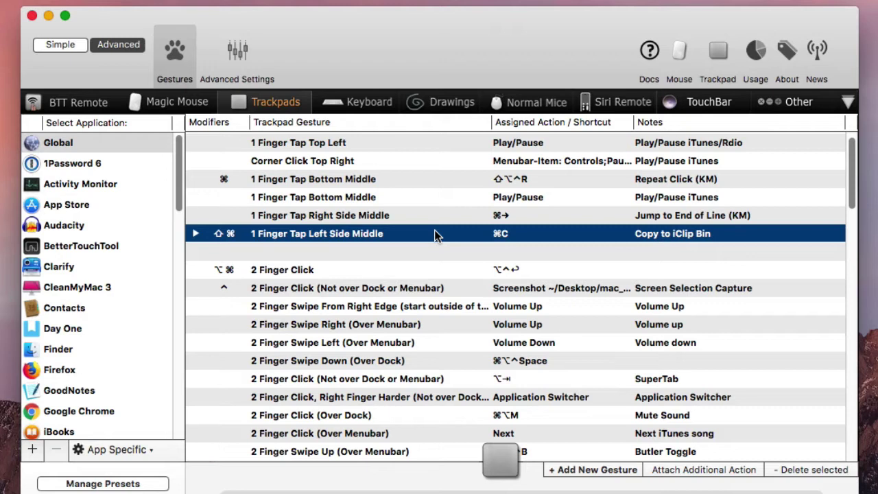
# Step: Switch to the Drawings list (L shape → Center Window, Checkmark → Play/Pause) and draw a test scribble
pyautogui.click(449, 101)
pyautogui.scroll(-2, 410, 263)
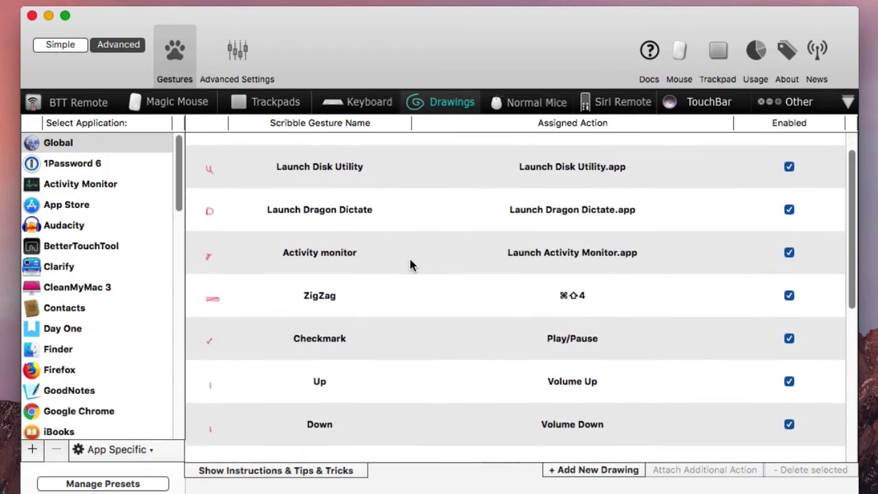
pyautogui.scroll(2, 410, 265)
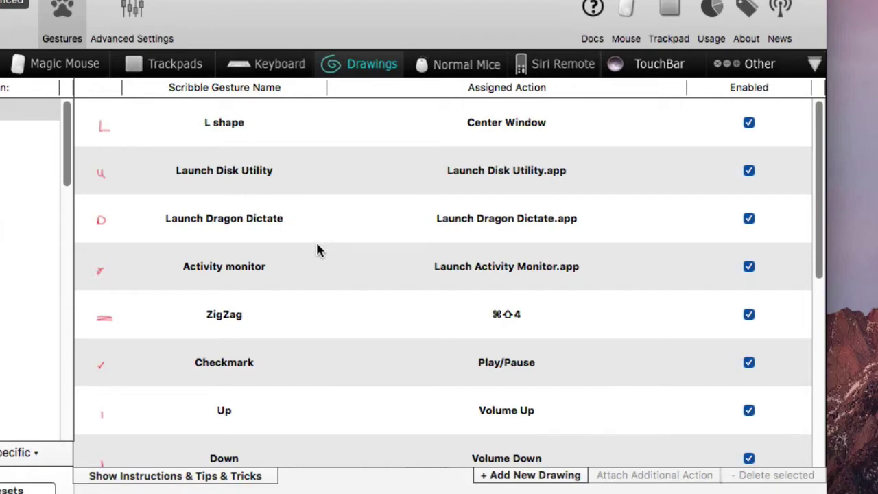
pyautogui.moveTo(316, 240)
pyautogui.mouseDown()
pyautogui.moveTo(330, 128)
pyautogui.moveTo(326, 47)
pyautogui.mouseUp()
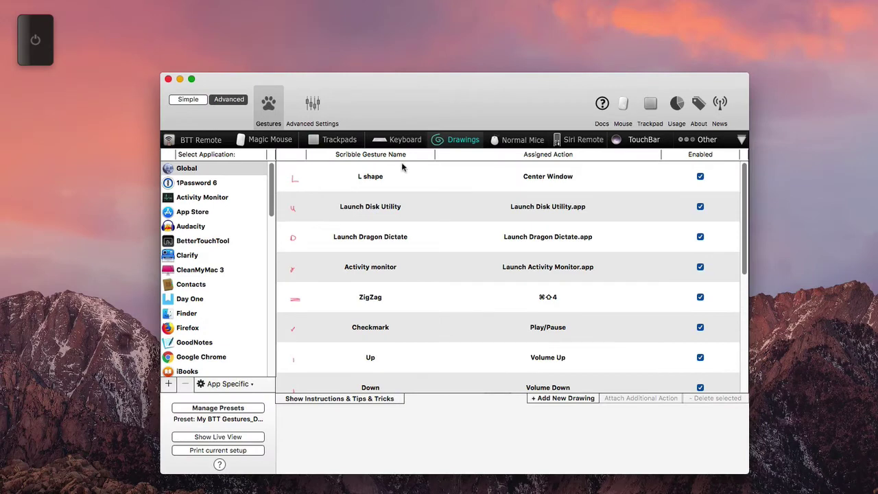
# Step: Draw the L shape to center the window, then the checkmark, and dismiss the launcher search bar
pyautogui.moveTo(394, 152)
pyautogui.mouseDown()
pyautogui.moveTo(395, 268)
pyautogui.moveTo(453, 265)
pyautogui.mouseUp()
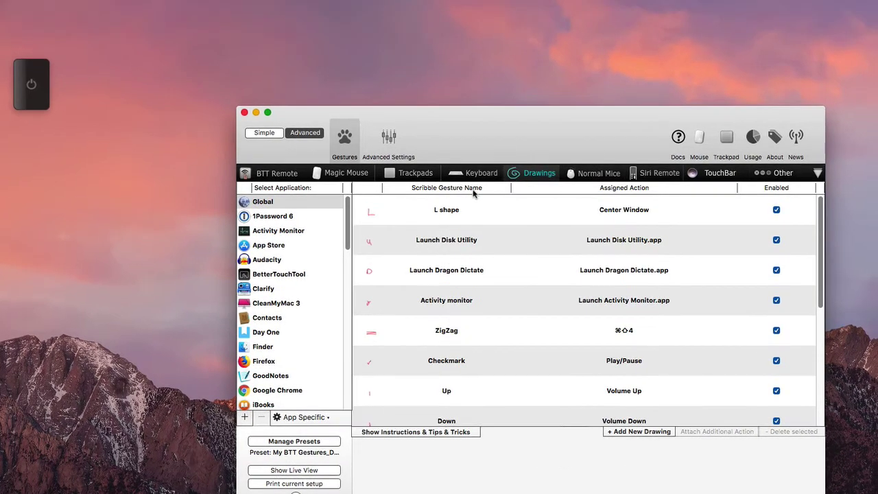
pyautogui.moveTo(477, 151); pyautogui.dragTo(487, 204)
pyautogui.moveTo(483, 245)
pyautogui.mouseDown()
pyautogui.moveTo(508, 252)
pyautogui.moveTo(533, 184)
pyautogui.mouseUp()
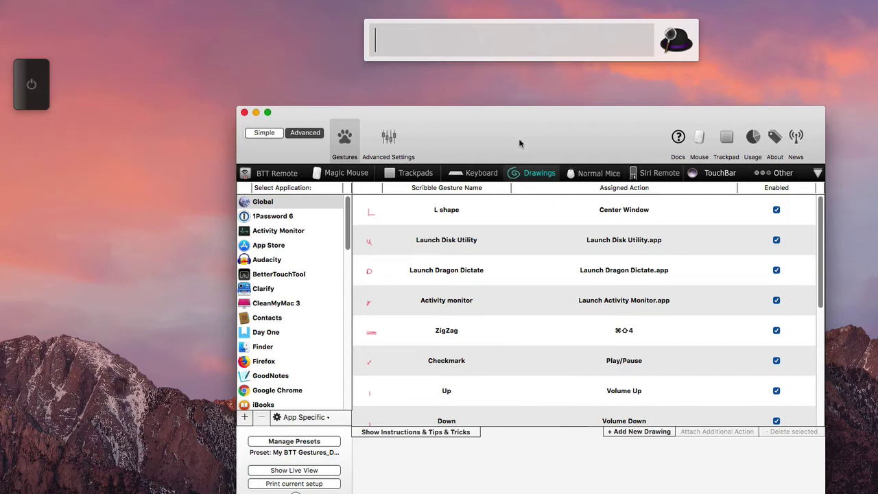
pyautogui.press('Escape')
# Step: Try several more test scribbles, finishing with the one that launches Disk Utility
pyautogui.moveTo(533, 120)
pyautogui.mouseDown()
pyautogui.moveTo(486, 123)
pyautogui.moveTo(549, 175)
pyautogui.moveTo(474, 199)
pyautogui.mouseUp()
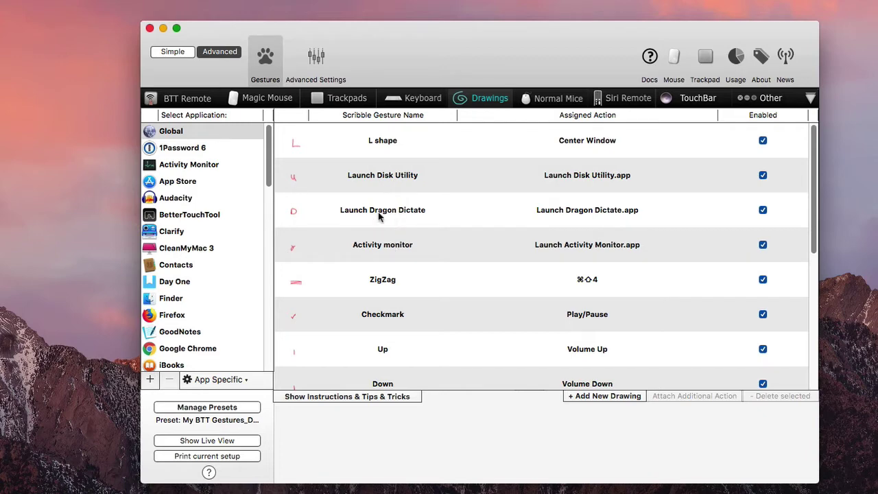
pyautogui.moveTo(379, 216)
pyautogui.mouseDown()
pyautogui.moveTo(389, 251)
pyautogui.moveTo(453, 200)
pyautogui.moveTo(386, 215)
pyautogui.moveTo(383, 287)
pyautogui.moveTo(446, 171)
pyautogui.mouseUp()
pyautogui.moveTo(361, 228); pyautogui.dragTo(430, 174)
pyautogui.moveTo(355, 217); pyautogui.dragTo(415, 169)
pyautogui.moveTo(372, 234)
pyautogui.mouseDown()
pyautogui.moveTo(385, 267)
pyautogui.moveTo(457, 126)
pyautogui.mouseUp()
pyautogui.moveTo(402, 175)
pyautogui.mouseDown()
pyautogui.moveTo(406, 229)
pyautogui.moveTo(449, 191)
pyautogui.moveTo(448, 180)
pyautogui.mouseUp()
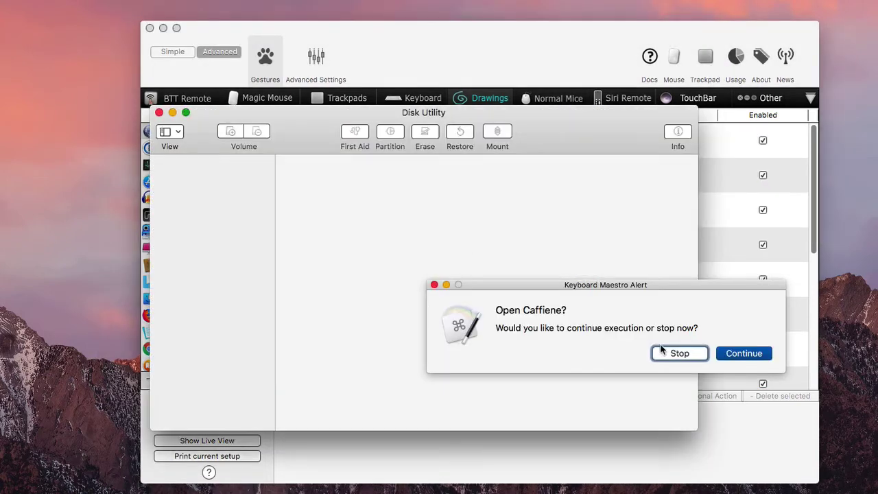
# Step: Close the Disk Utility window and stop the Quit Caffeine macro alert
pyautogui.click(676, 353)
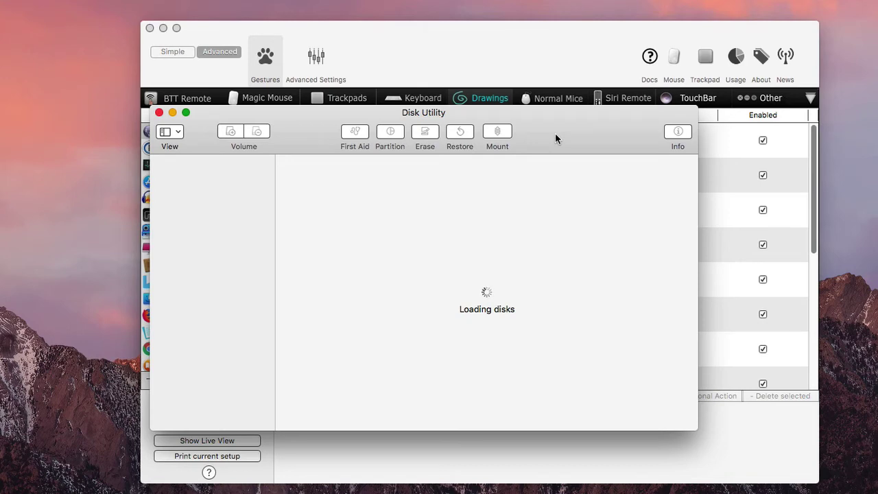
pyautogui.click(159, 113)
pyautogui.scroll(-1, 454, 241)
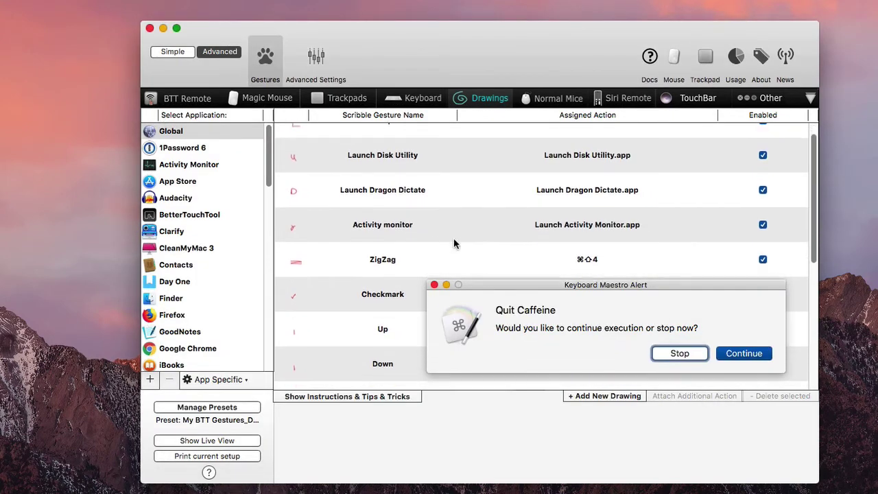
pyautogui.click(679, 353)
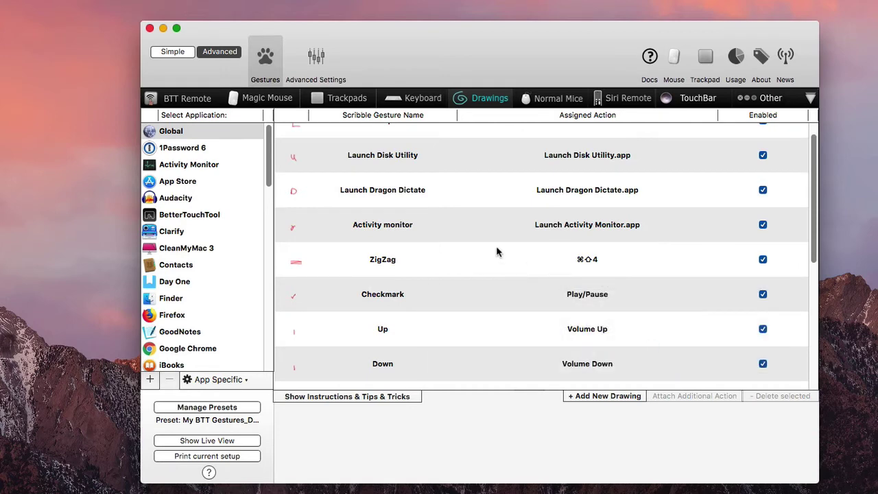
# Step: Draw the Activity monitor scribble to launch Activity Monitor
pyautogui.scroll(-3, 474, 221)
pyautogui.scroll(-4, 475, 226)
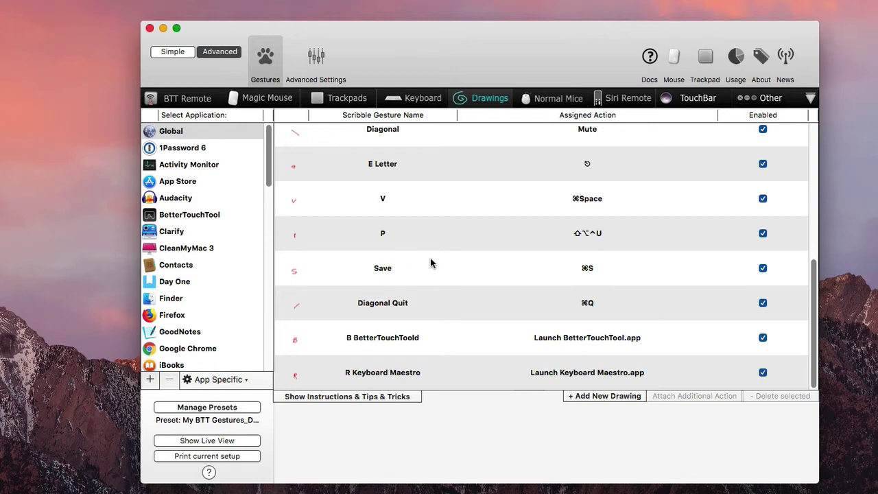
pyautogui.scroll(4, 450, 285)
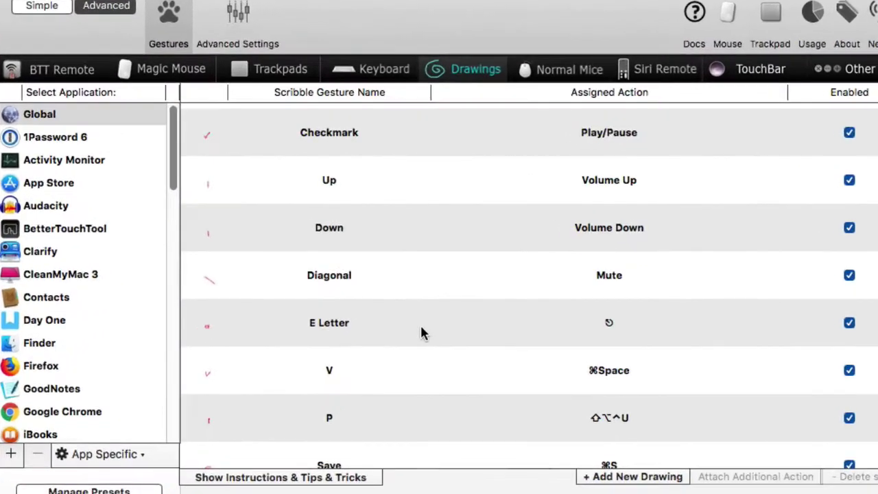
pyautogui.scroll(5, 425, 281)
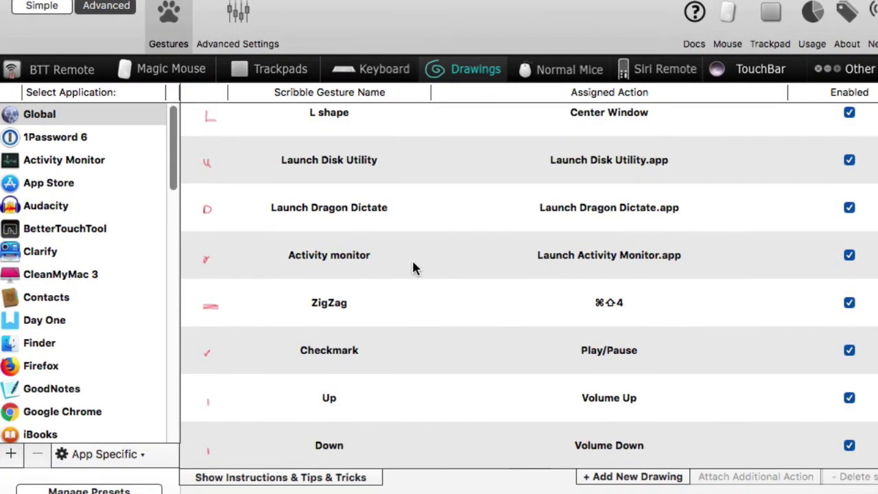
pyautogui.moveTo(395, 159)
pyautogui.mouseDown()
pyautogui.moveTo(421, 264)
pyautogui.moveTo(499, 190)
pyautogui.moveTo(392, 160)
pyautogui.mouseUp()
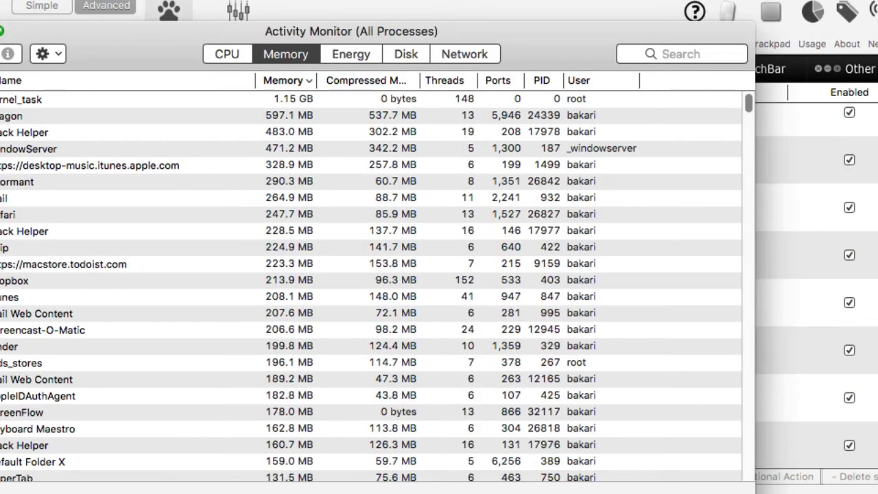
# Step: Quit Activity Monitor with Cmd+Q
pyautogui.press('super+q')
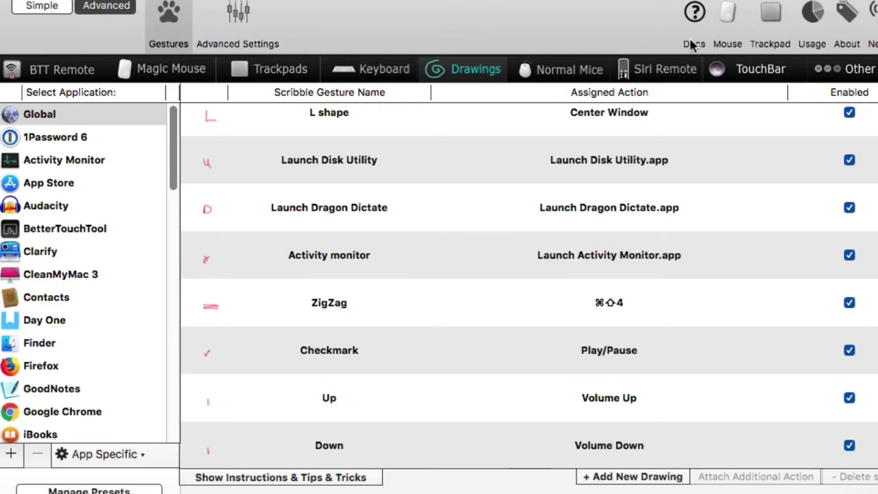
# Step: Review the Drawing Gestures advanced settings, then return to the Global Trackpads gesture list
pyautogui.click(240, 41)
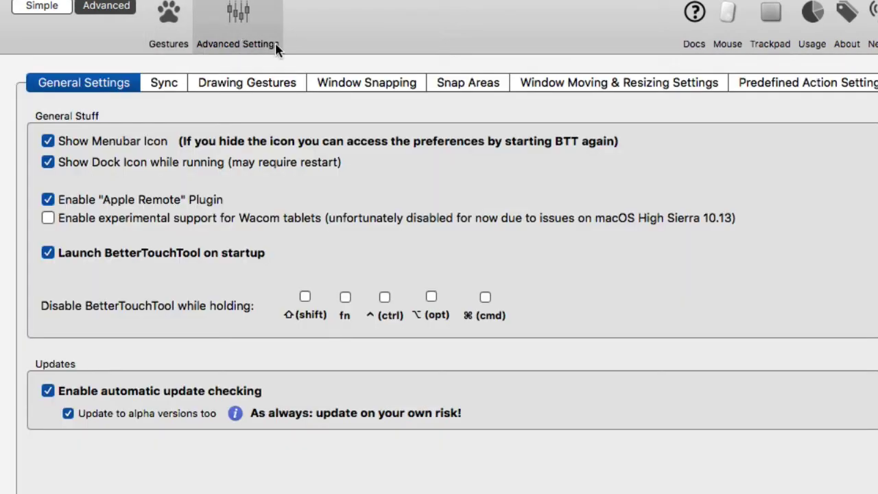
pyautogui.click(262, 83)
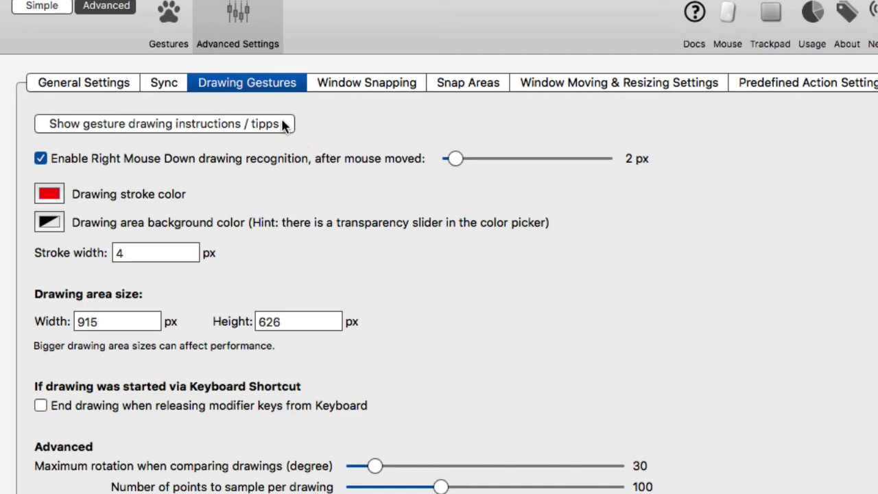
pyautogui.click(107, 87)
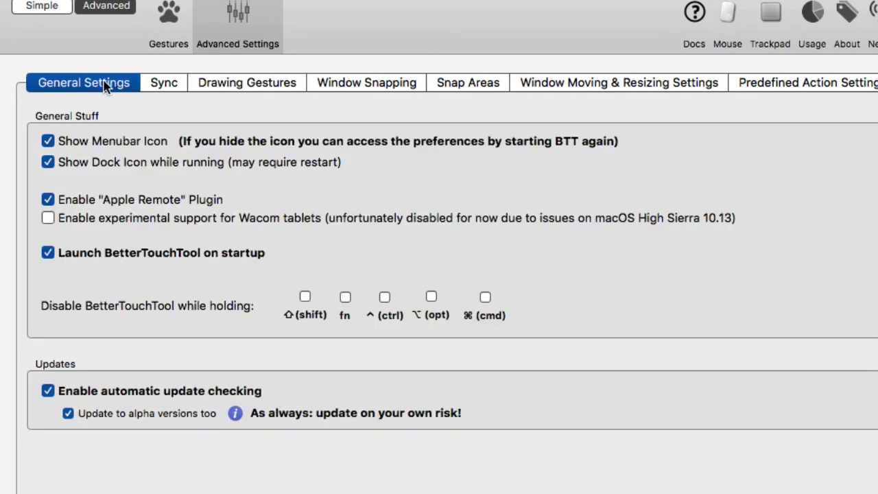
pyautogui.click(165, 22)
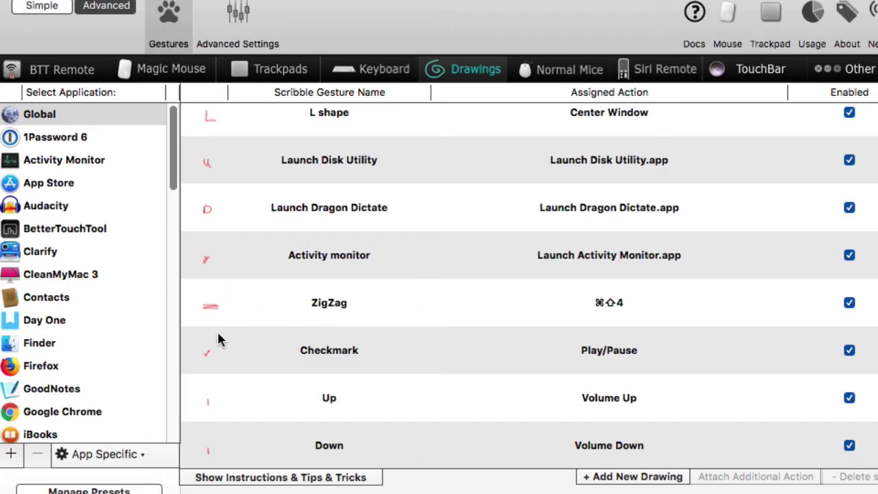
pyautogui.click(122, 113)
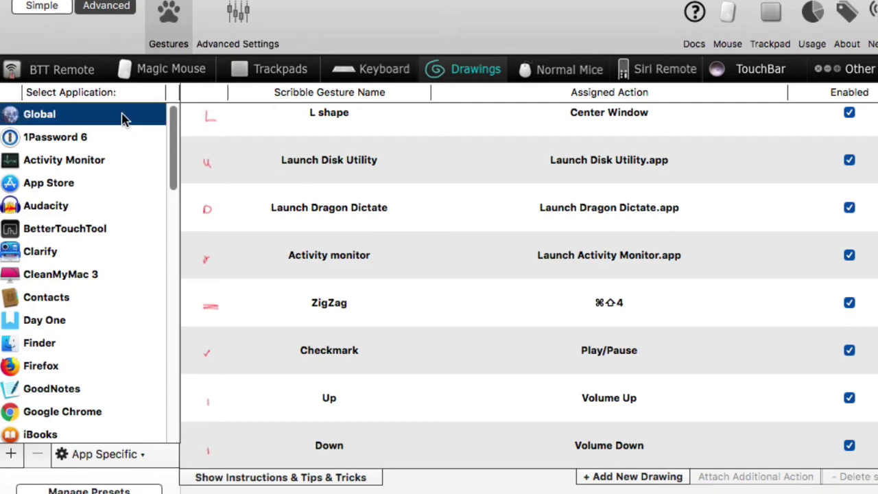
pyautogui.click(295, 71)
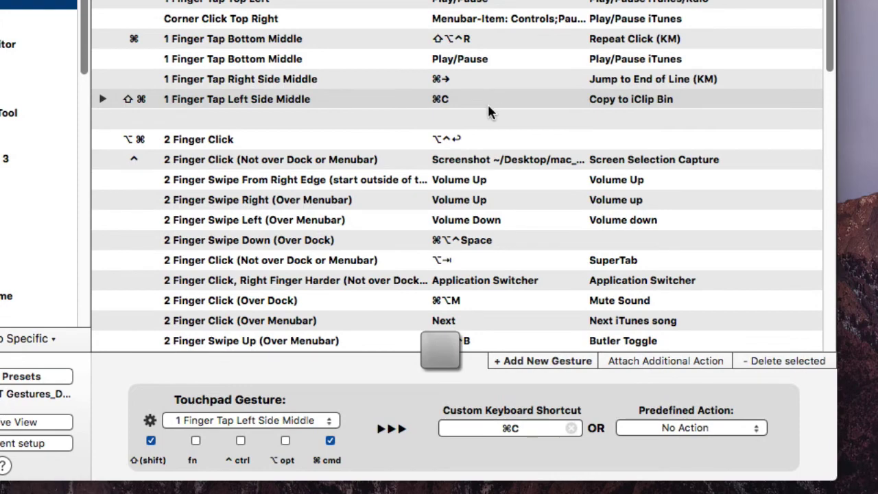
pyautogui.click(489, 103)
pyautogui.click(686, 428)
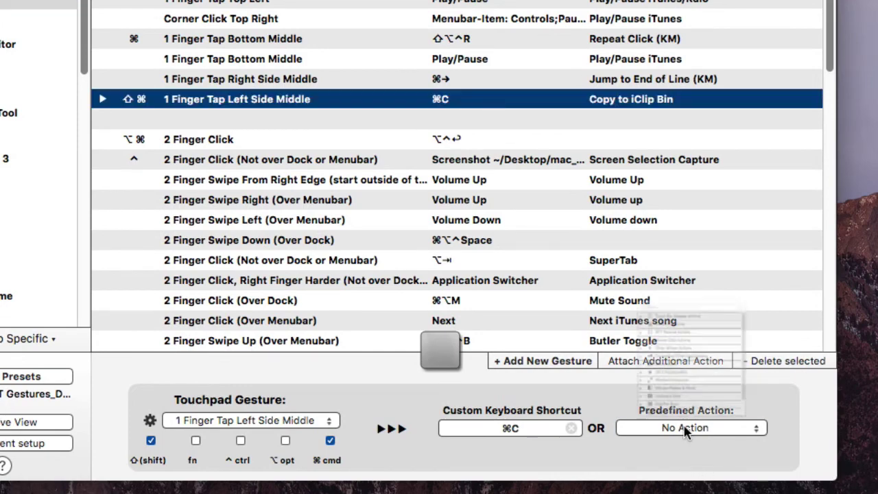
pyautogui.write('d')
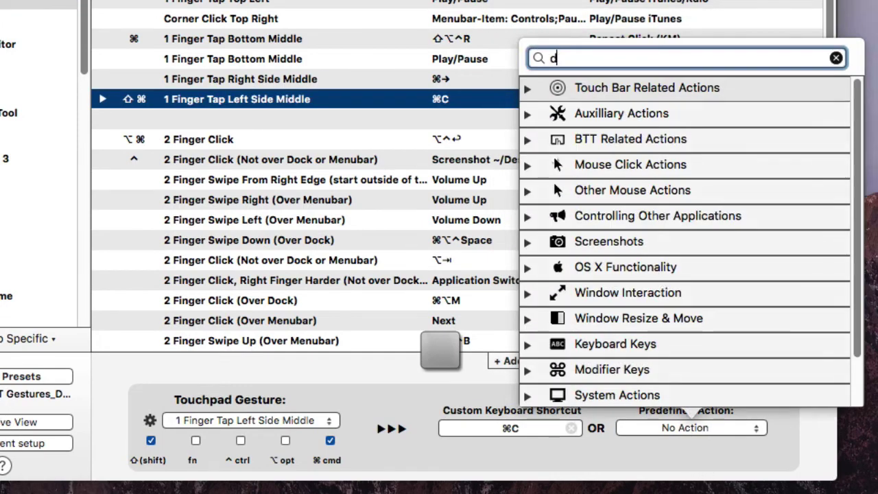
pyautogui.write('raing')
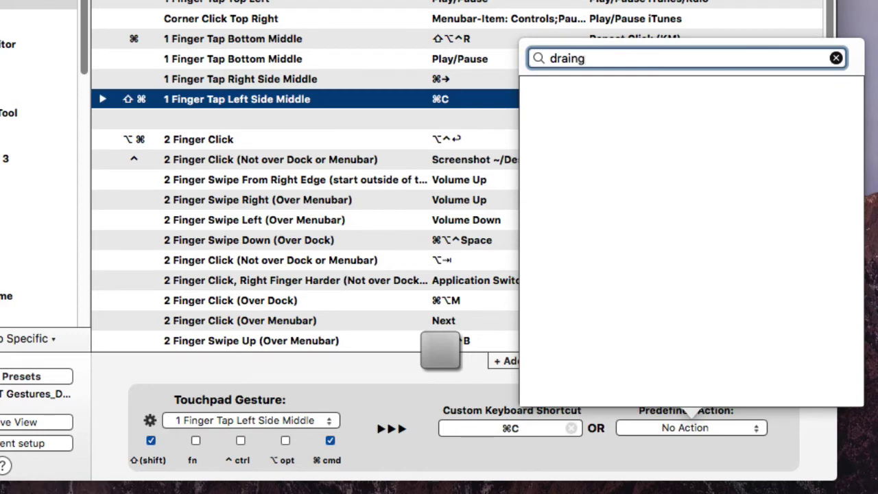
pyautogui.press('BackSpace')
pyautogui.press('BackSpace')
pyautogui.press('BackSpace')
pyautogui.write('w')
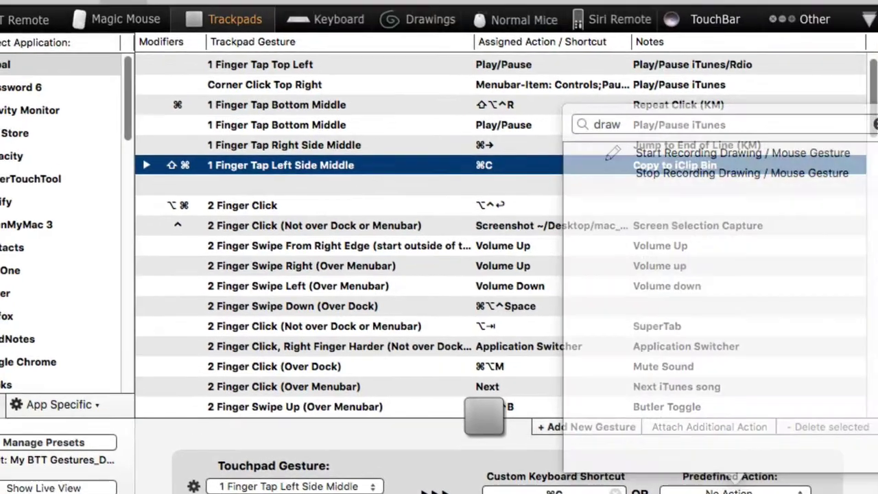
pyautogui.press('Escape')
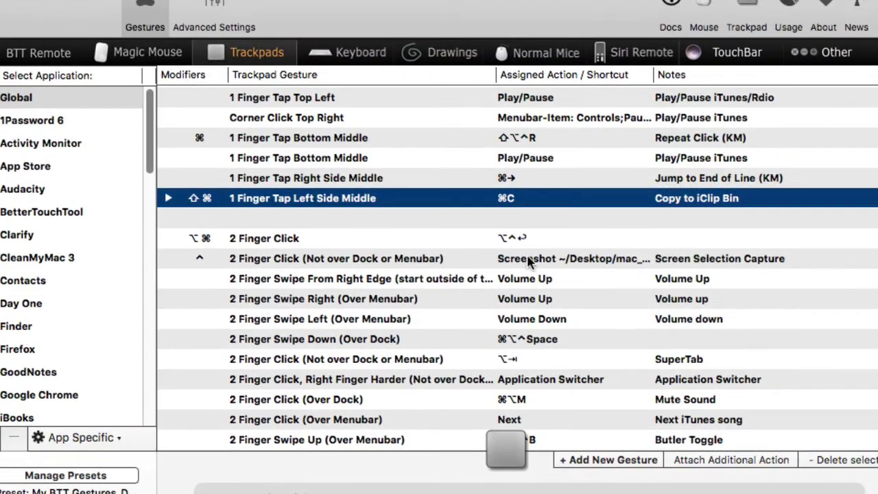
# Step: From the Drawings list, start adding a new drawing gesture
pyautogui.click(444, 53)
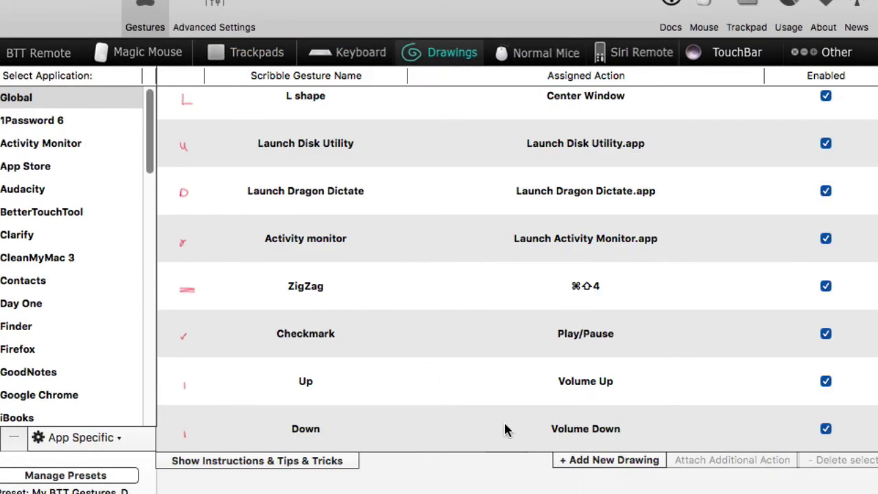
pyautogui.click(601, 459)
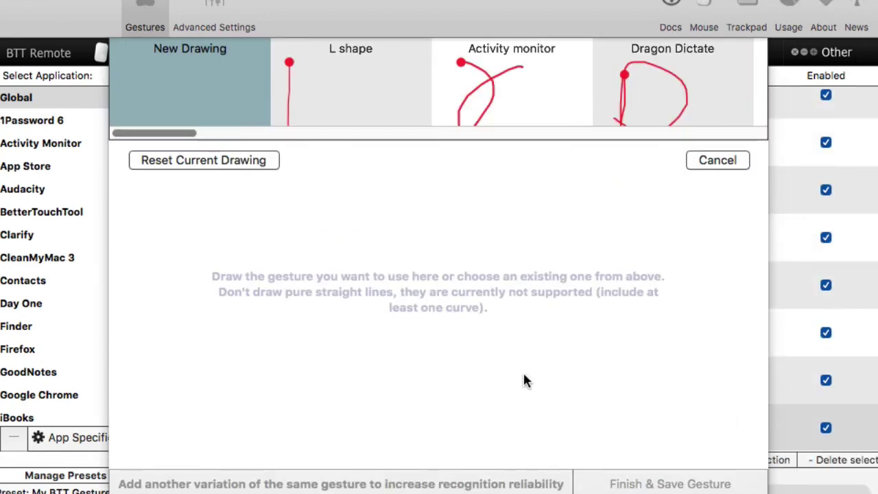
pyautogui.hscroll(10, 382, 90)
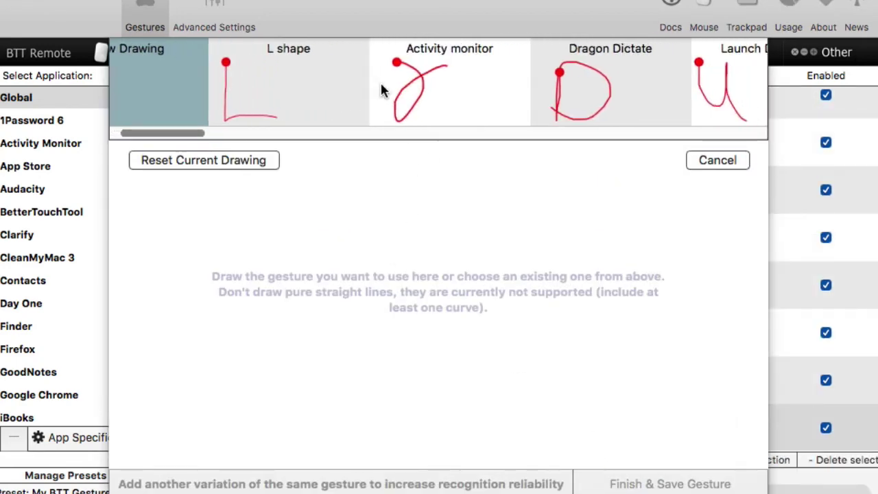
pyautogui.hscroll(5, 381, 90)
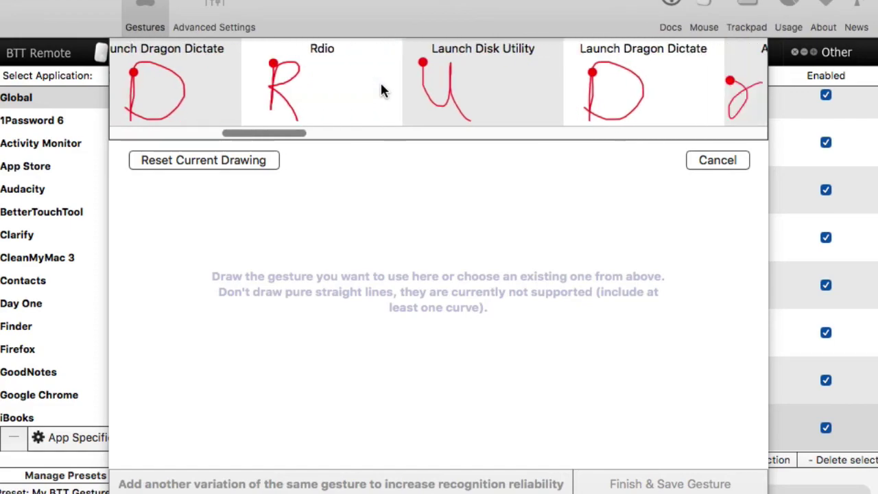
pyautogui.hscroll(-10, 607, 103)
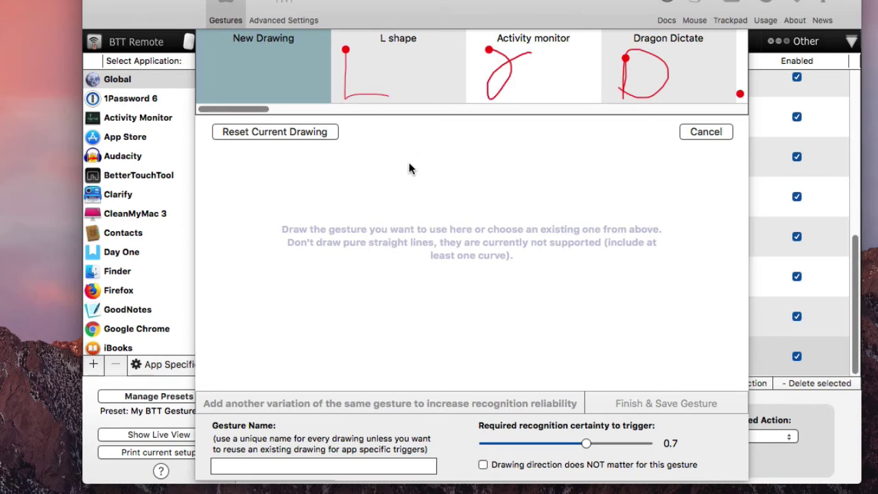
# Step: Sketch a couple of test strokes on the canvas and clear each one
pyautogui.moveTo(410, 169)
pyautogui.mouseDown()
pyautogui.moveTo(405, 251)
pyautogui.moveTo(418, 256)
pyautogui.mouseUp()
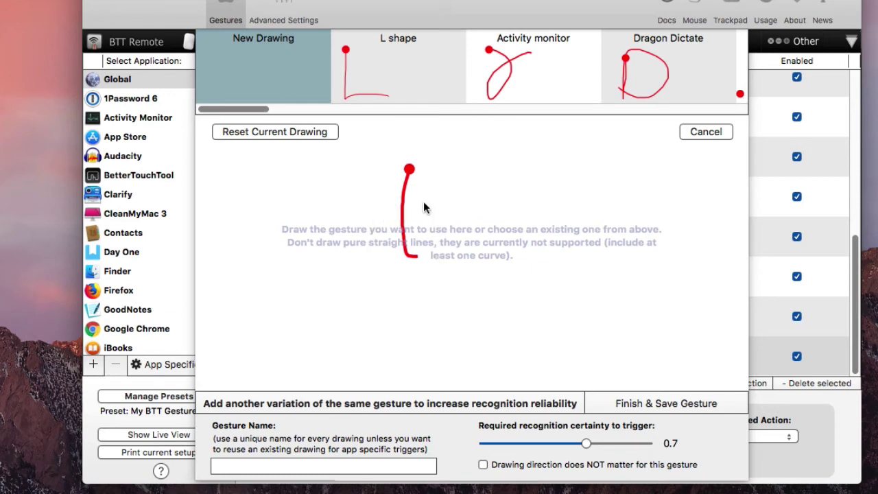
pyautogui.click(296, 133)
pyautogui.moveTo(368, 166)
pyautogui.mouseDown()
pyautogui.moveTo(448, 249)
pyautogui.moveTo(334, 242)
pyautogui.moveTo(441, 163)
pyautogui.mouseUp()
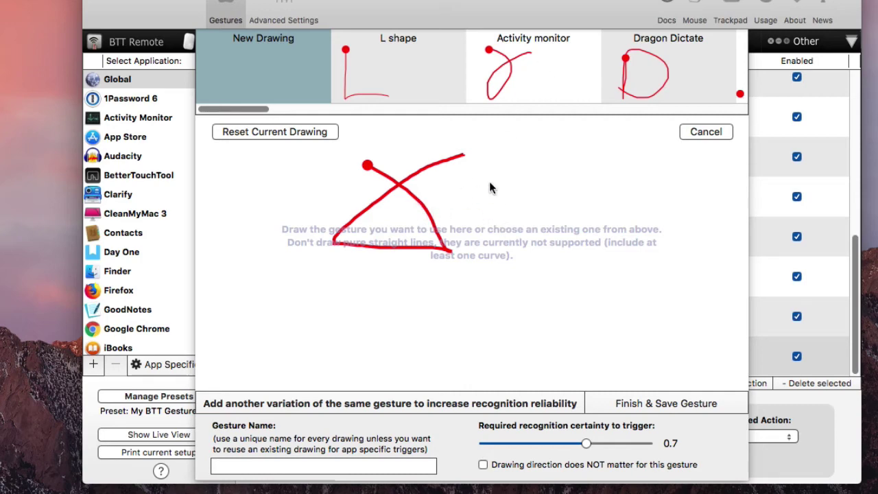
pyautogui.click(299, 135)
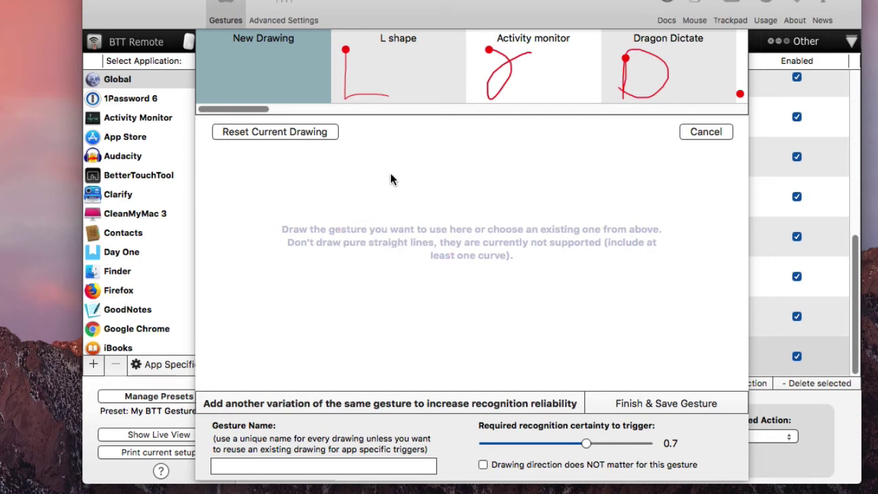
# Step: Draw a reversed triangle stroke, name it 'backwards triangle', and save the gesture
pyautogui.moveTo(381, 154)
pyautogui.mouseDown()
pyautogui.moveTo(560, 198)
pyautogui.moveTo(466, 316)
pyautogui.mouseUp()
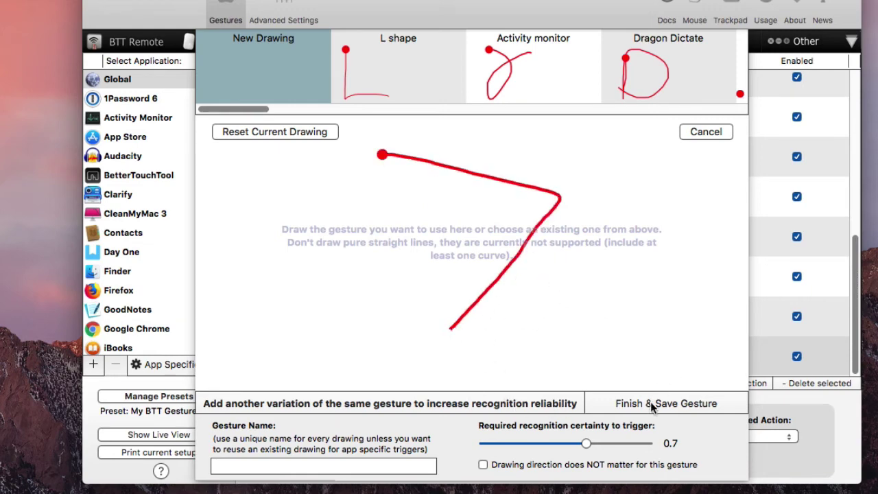
pyautogui.click(277, 465)
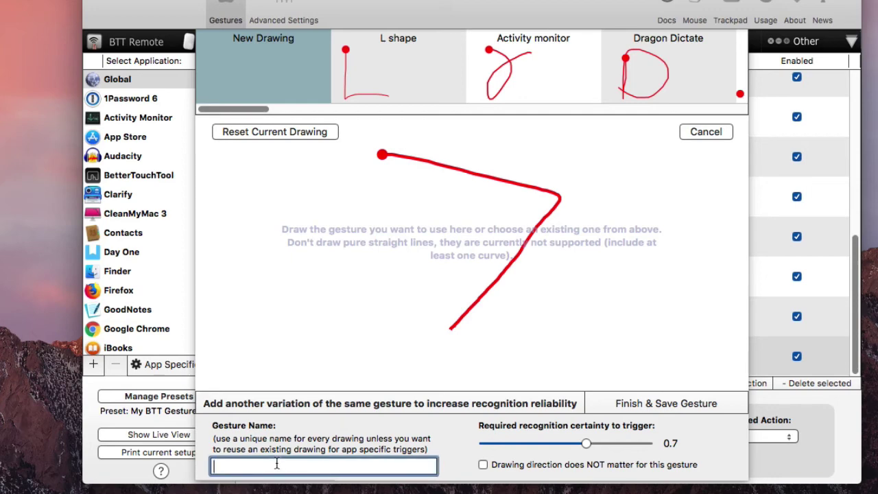
pyautogui.write('backwards triangle')
pyautogui.click(658, 403)
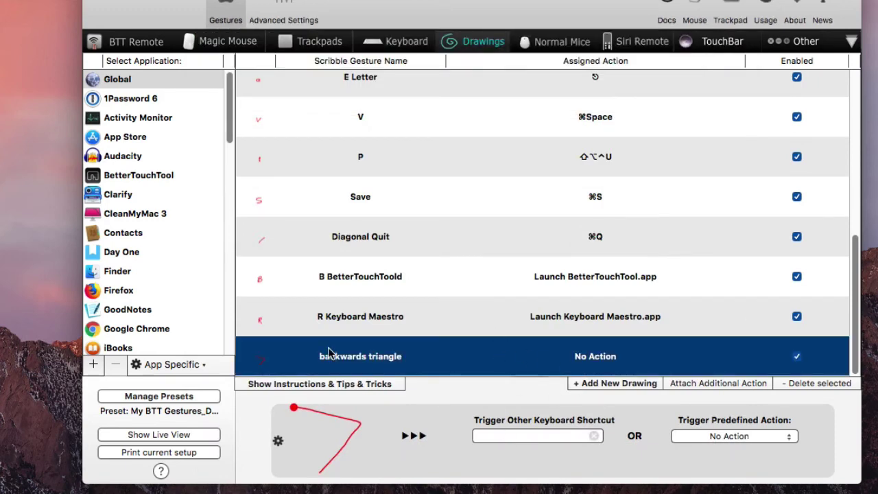
pyautogui.click(727, 437)
pyautogui.click(517, 410)
pyautogui.click(741, 436)
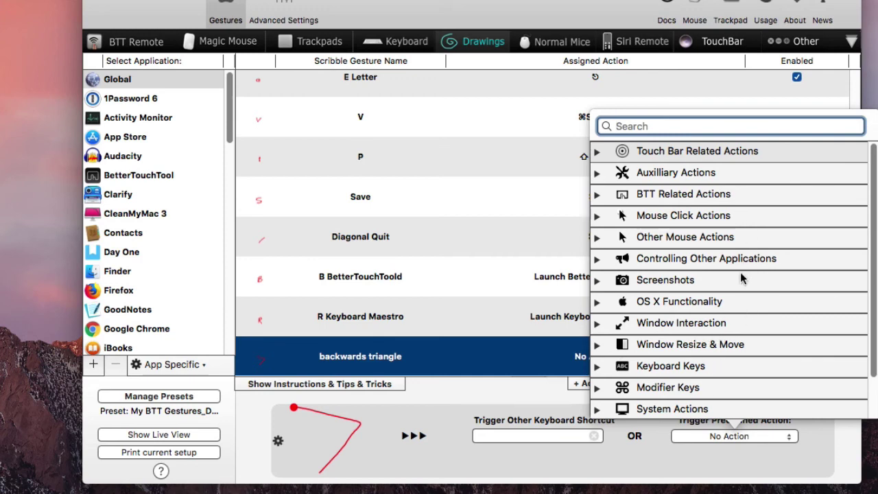
pyautogui.scroll(-3, 742, 278)
pyautogui.scroll(3, 743, 274)
pyautogui.scroll(-2, 743, 245)
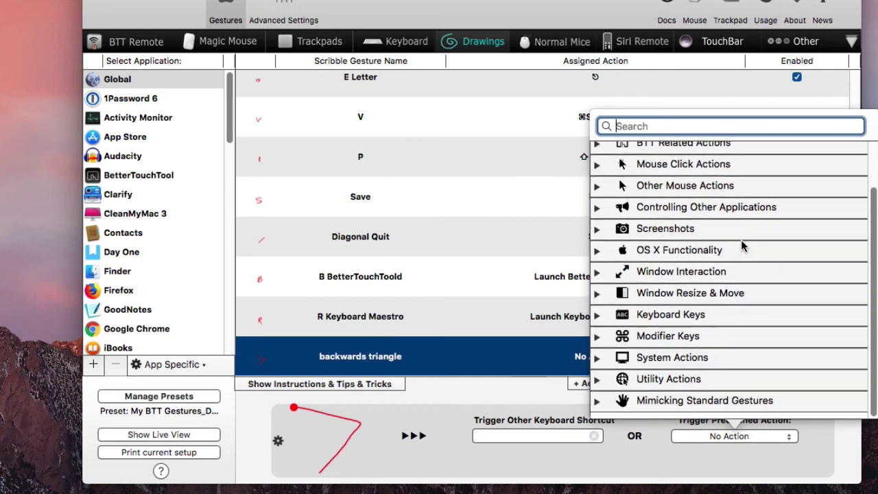
pyautogui.click(511, 395)
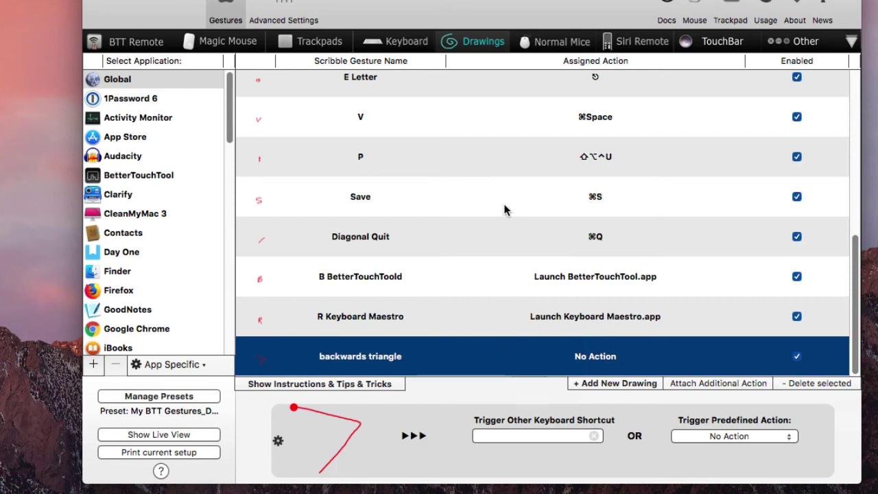
pyautogui.scroll(5, 500, 208)
pyautogui.scroll(4, 495, 150)
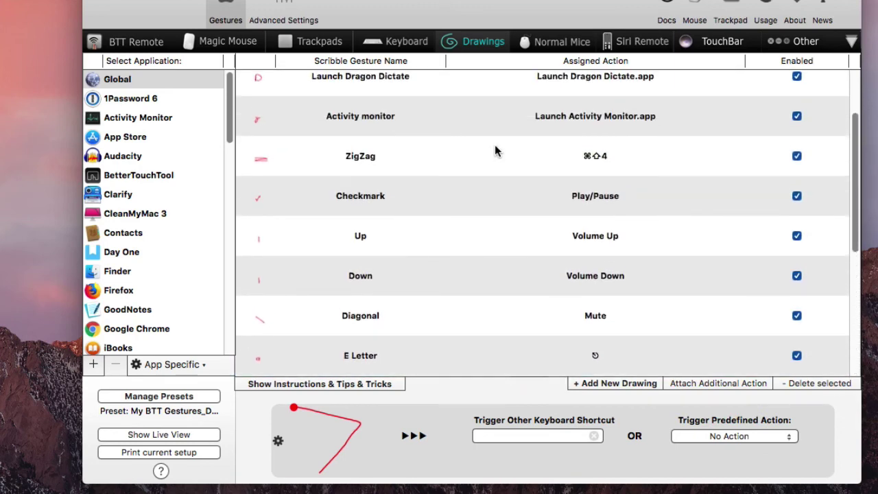
pyautogui.scroll(2, 462, 152)
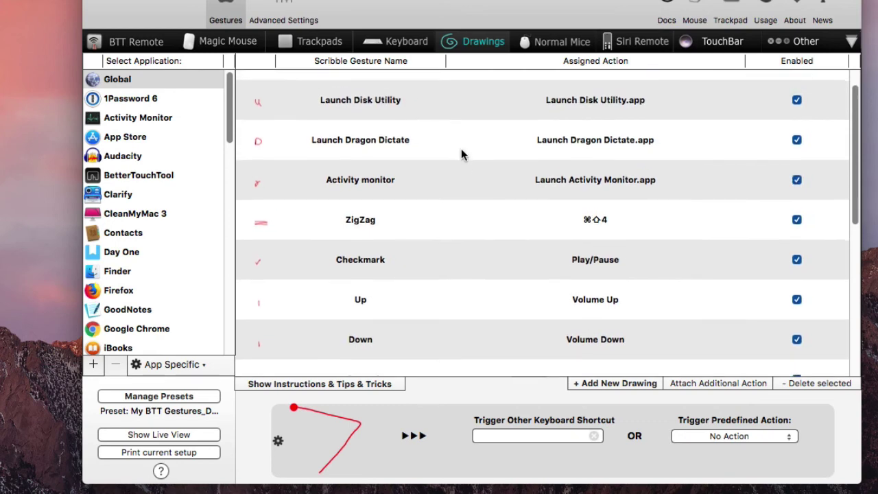
pyautogui.scroll(-2, 461, 154)
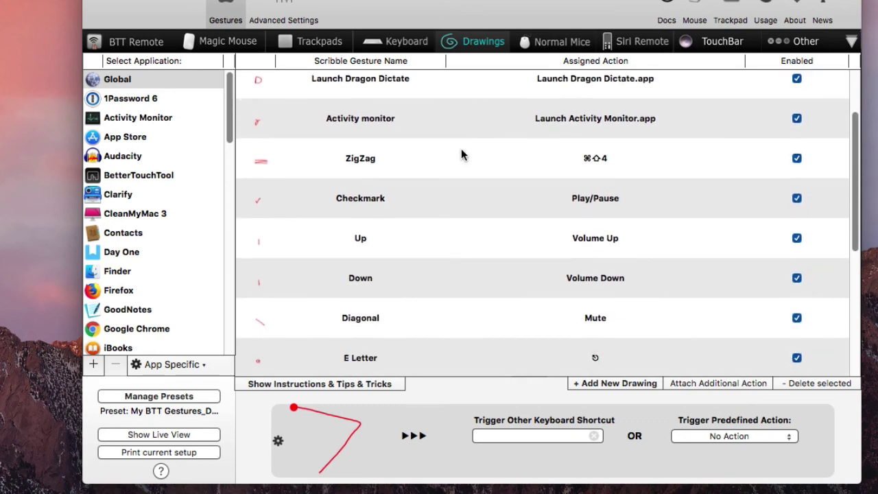